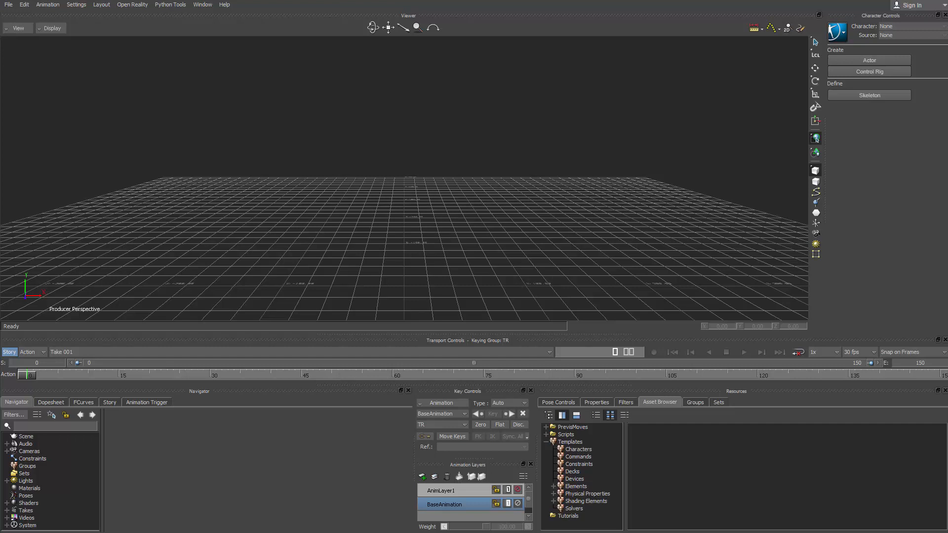
Load the Gremlin character with all its takes from the Tutorials assets into the scene.
left_click(567, 516)
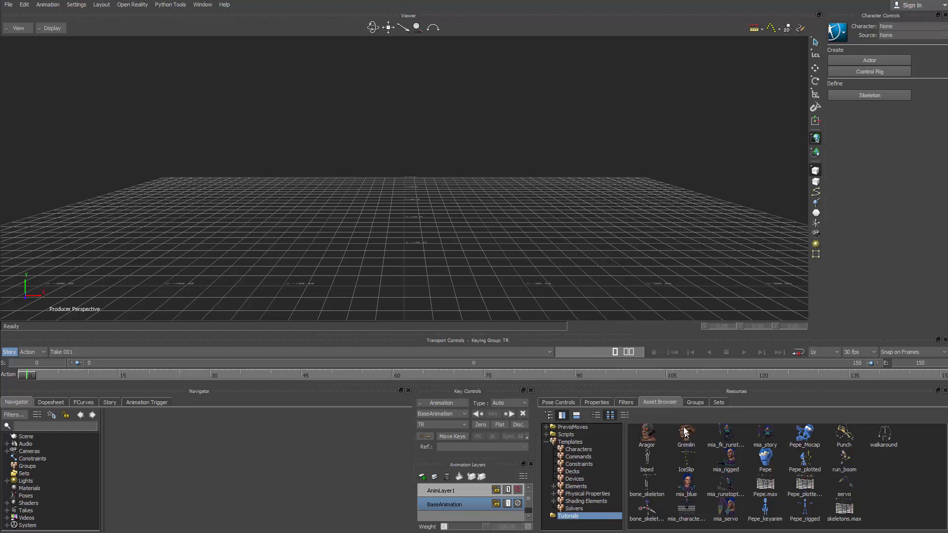
left_click_drag(688, 434, 411, 217)
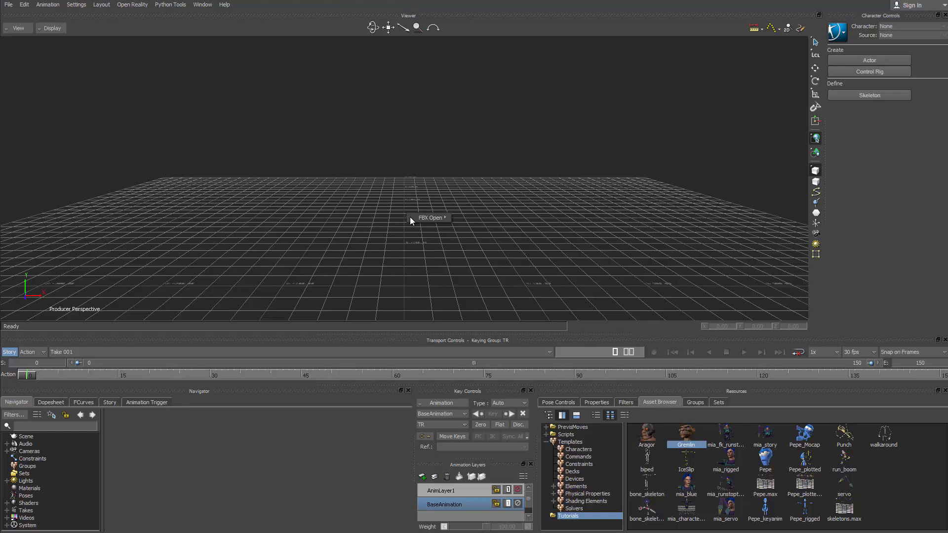
mouse_move(421, 217)
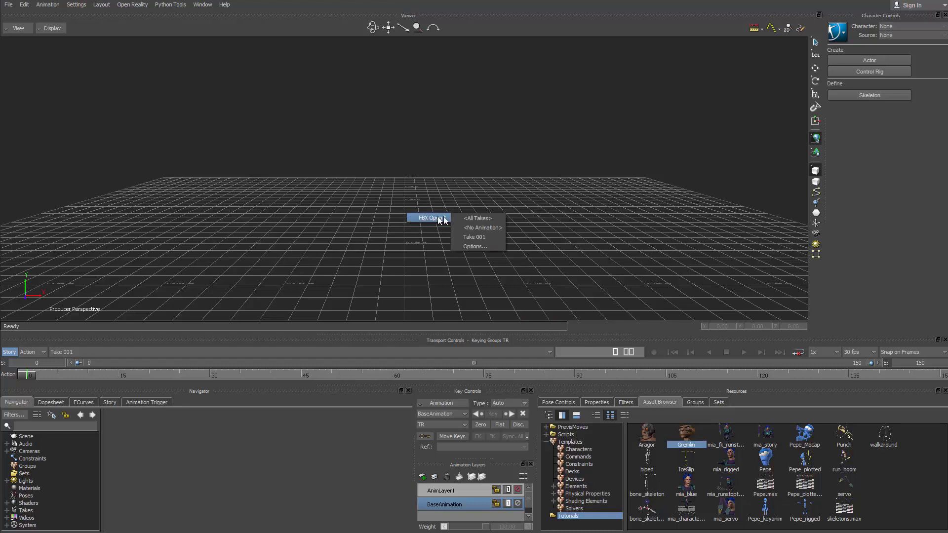
left_click(477, 218)
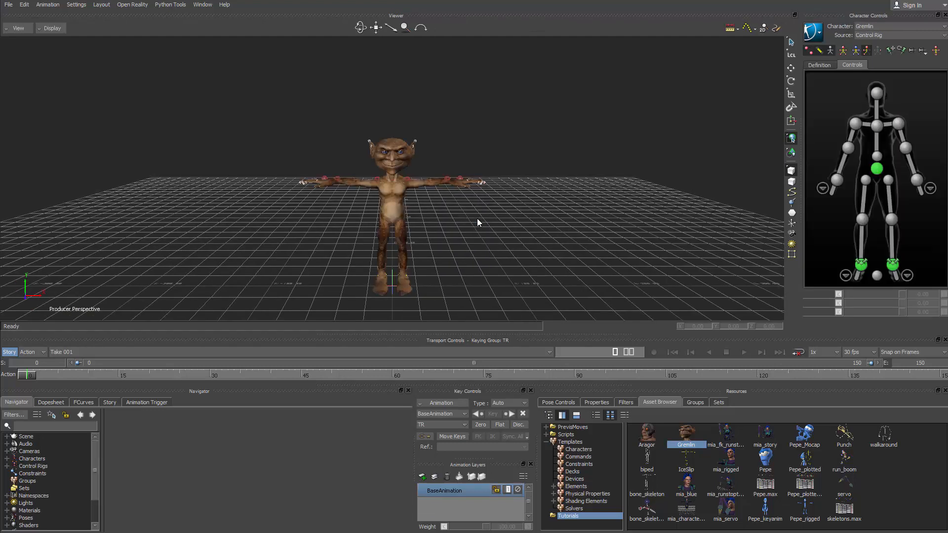
left_click_drag(477, 218, 514, 224, "ctrl+shift")
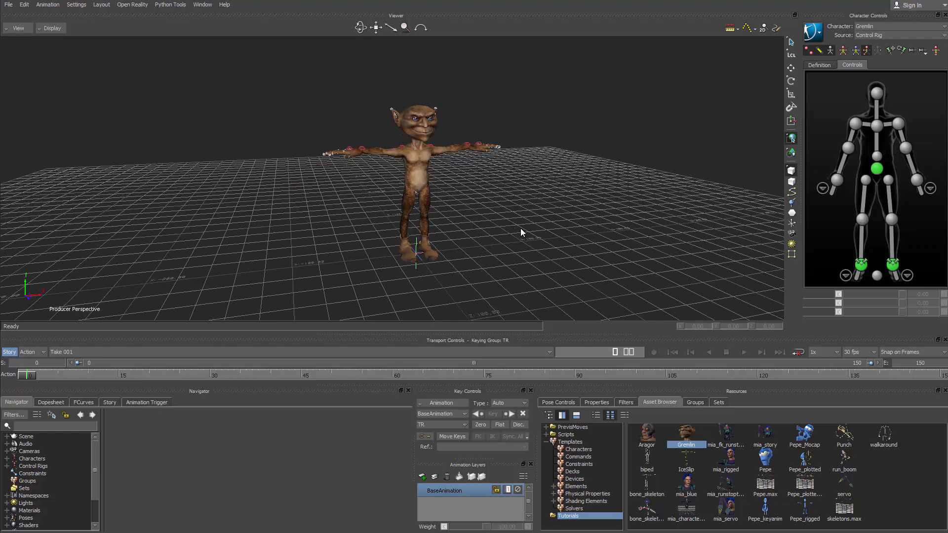
mouse_move(520, 228)
left_mouse_down("ctrl+shift")
mouse_move(448, 225)
mouse_move(535, 231)
left_mouse_up("ctrl+shift")
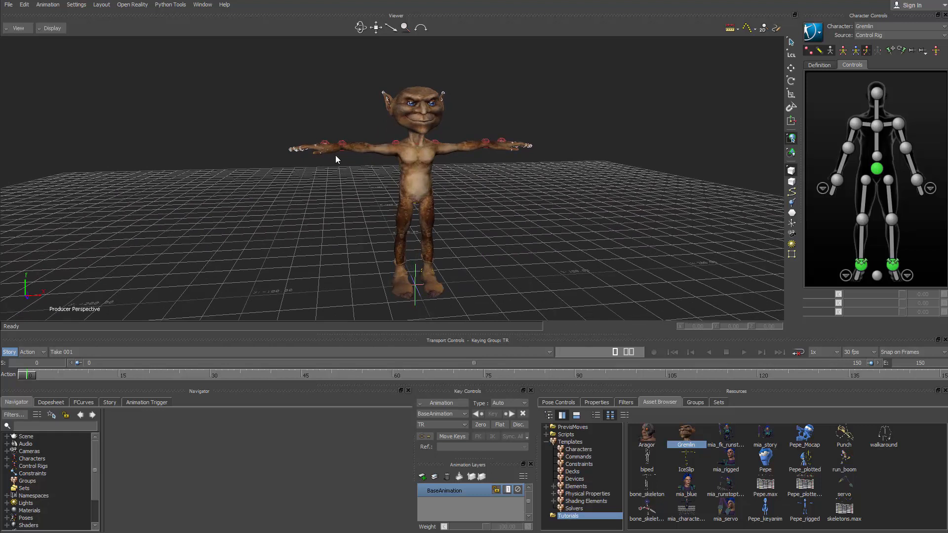
Check the interaction mode settings and keep Maya for MotionBuilder only.
left_click(76, 4)
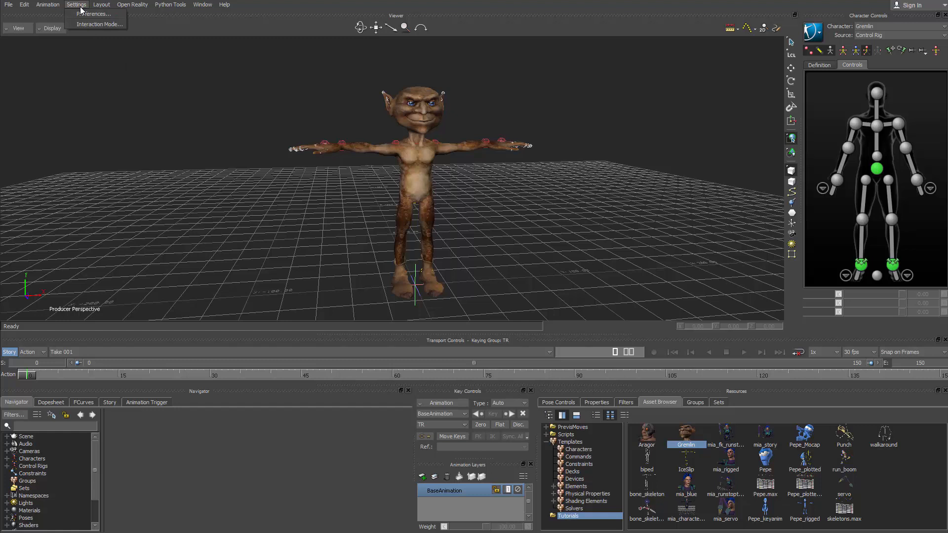
left_click(102, 25)
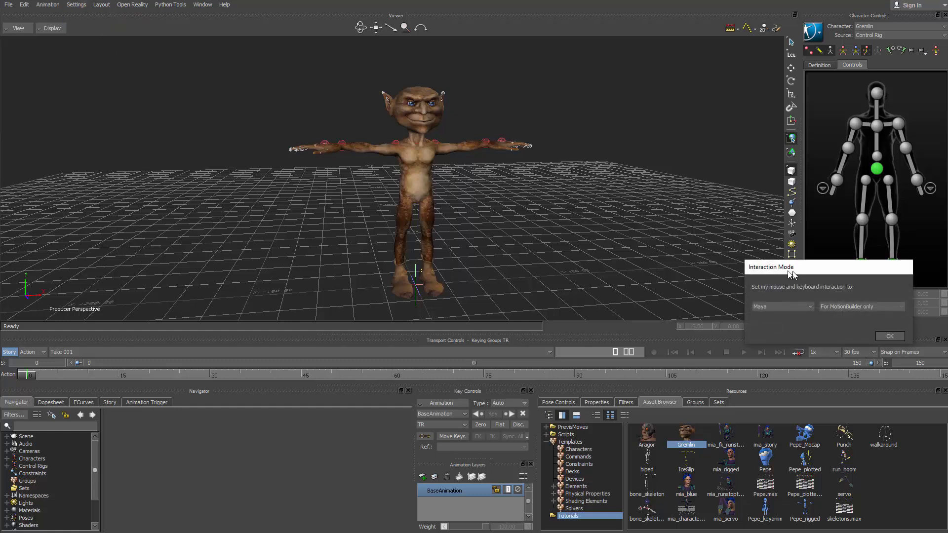
left_click_drag(789, 271, 493, 205)
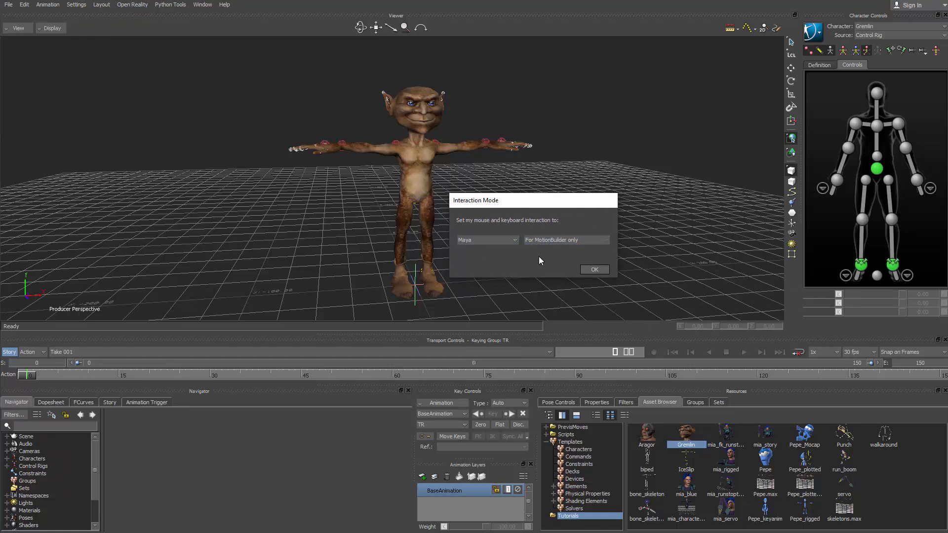
left_click(603, 270)
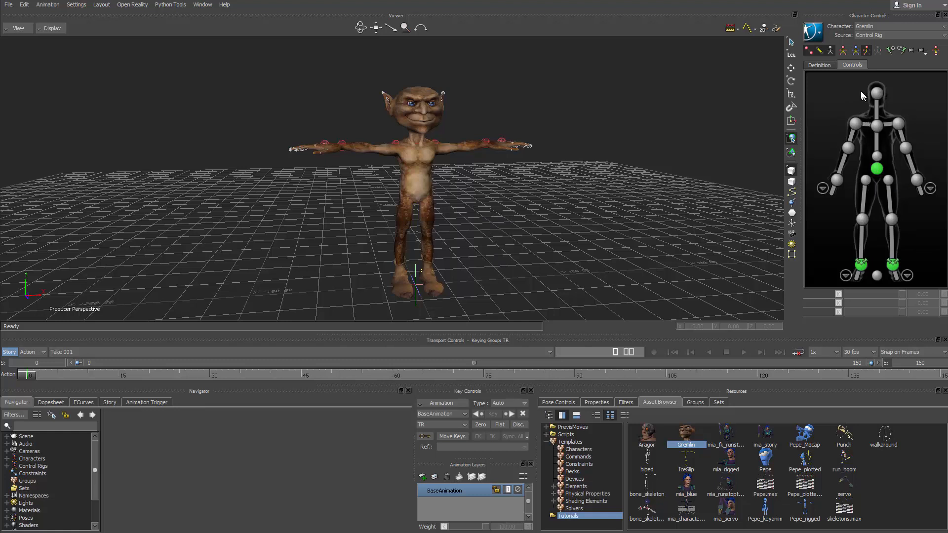
In Body Part mode, select the left wrist effector and translate it to about X 43.5, Y 87.8, Z -3.2.
left_click(867, 51)
left_click(916, 180)
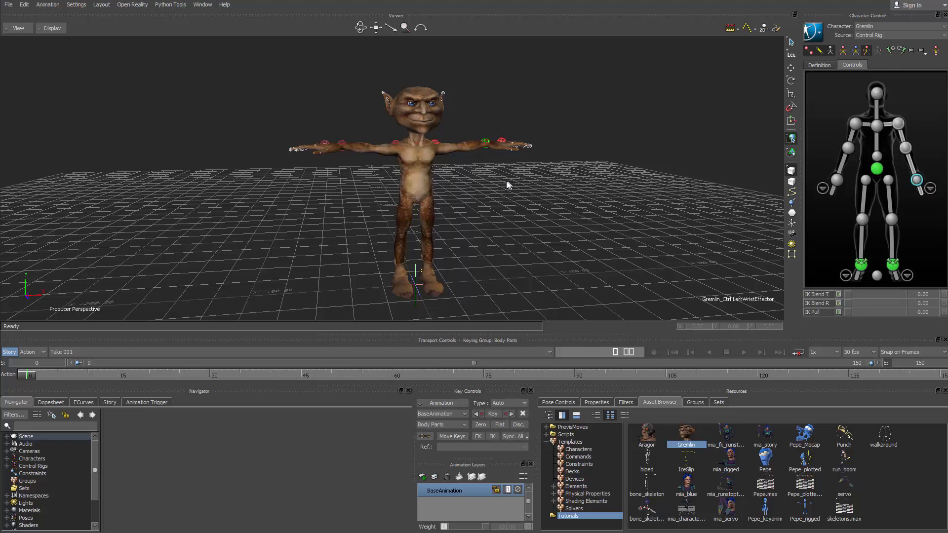
left_click_drag(507, 182, 459, 187, "ctrl+shift")
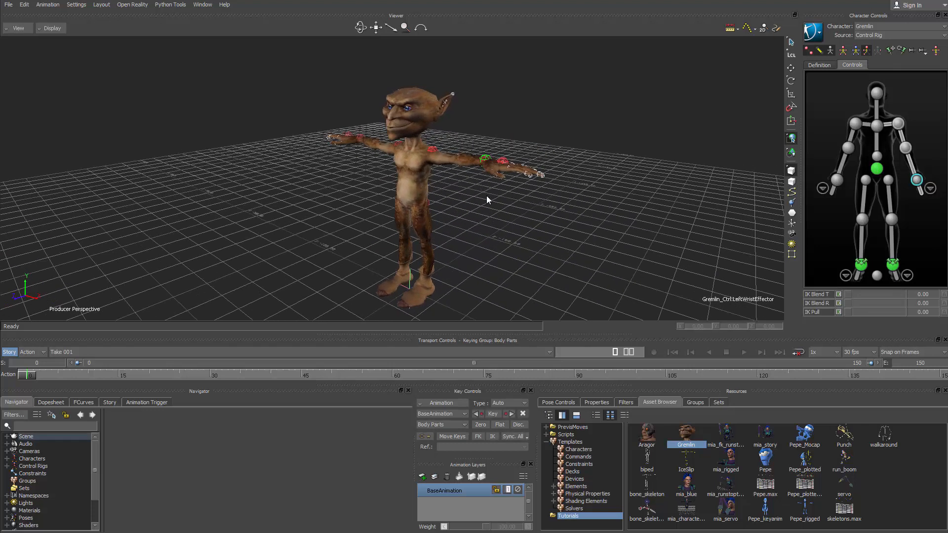
key("t")
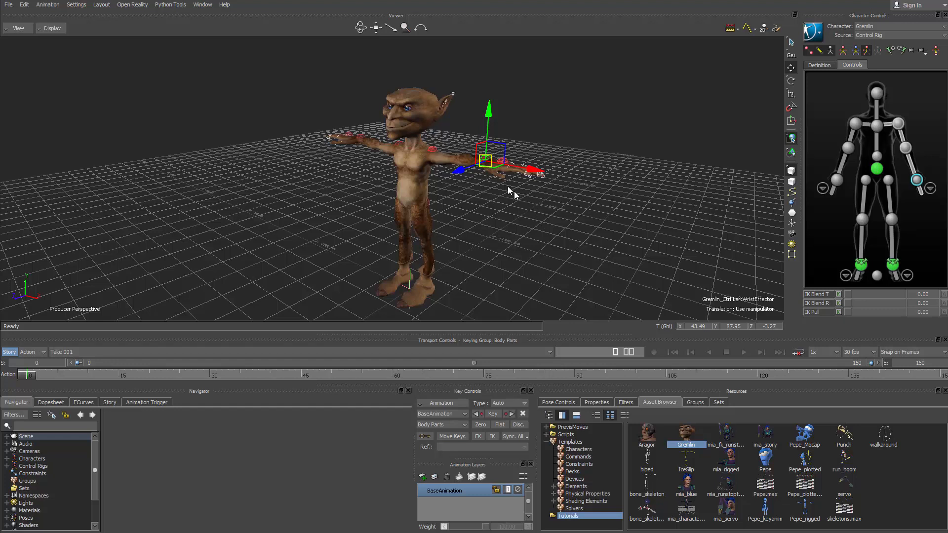
mouse_move(533, 174)
left_mouse_down()
mouse_move(502, 170)
mouse_move(563, 173)
mouse_move(522, 170)
mouse_move(548, 171)
left_mouse_up()
Switch to Full Body mode and move the left wrist effector inward along X to about 27.6.
left_click(842, 51)
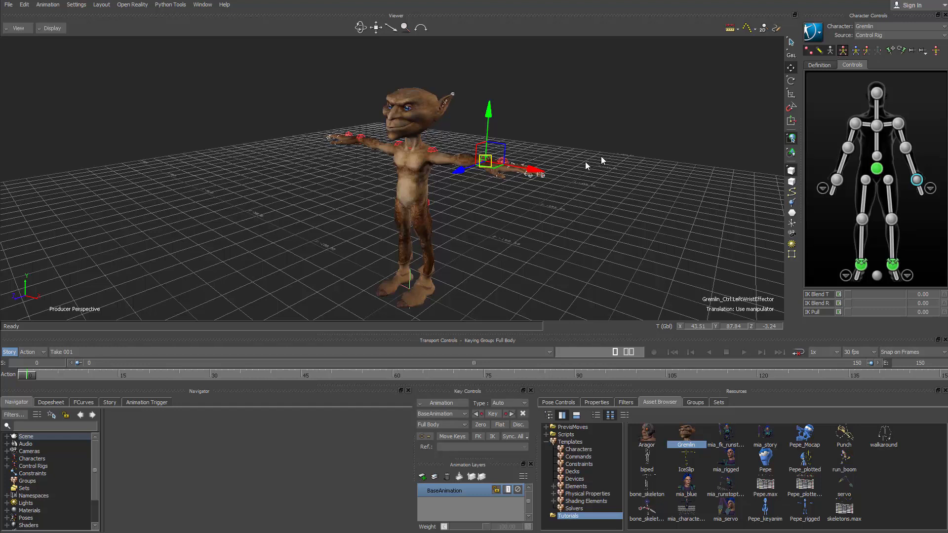
left_click_drag(533, 173, 496, 181)
Pull the left wrist effector down and forward to about X 27.5, Y 48.6, Z 37.7 so the whole body follows.
left_click_drag(537, 205, 494, 200, "ctrl+shift")
left_click_drag(419, 166, 333, 254)
left_click_drag(437, 224, 586, 206, "ctrl+shift")
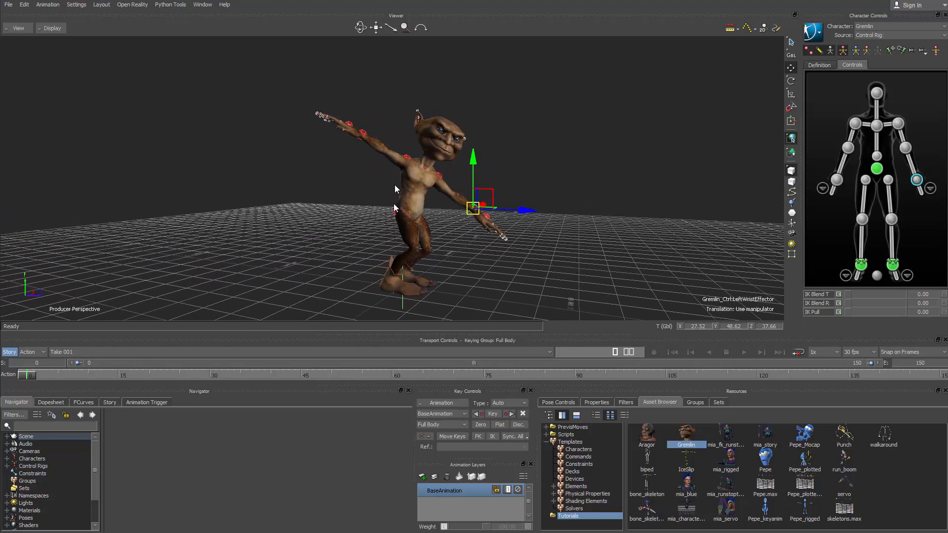
left_click_drag(613, 221, 564, 223, "ctrl+shift")
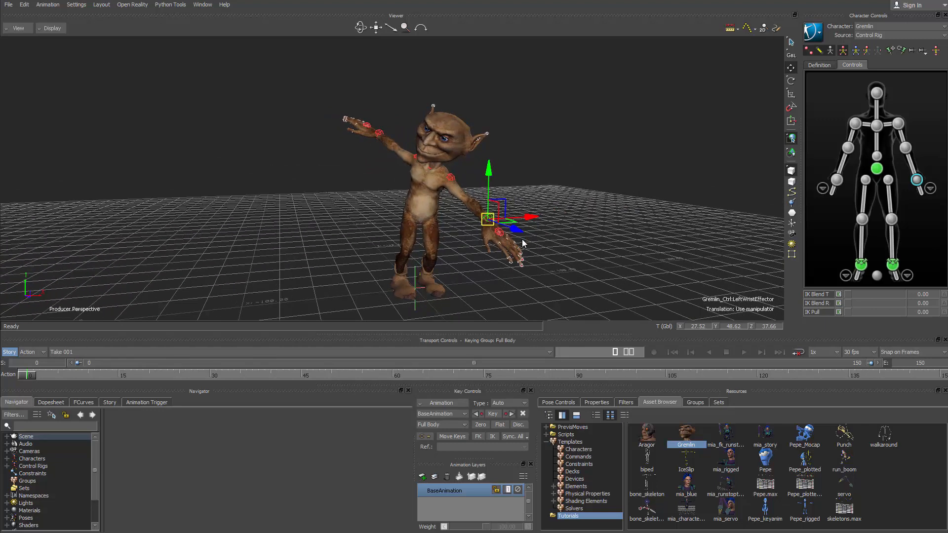
Key the full-body pose at frame 0, move to frame 2 and select the right elbow effector.
left_click(843, 51)
left_click(492, 414)
mouse_move(30, 375)
left_mouse_down()
mouse_move(65, 376)
mouse_move(38, 377)
left_mouse_up()
left_click(847, 150)
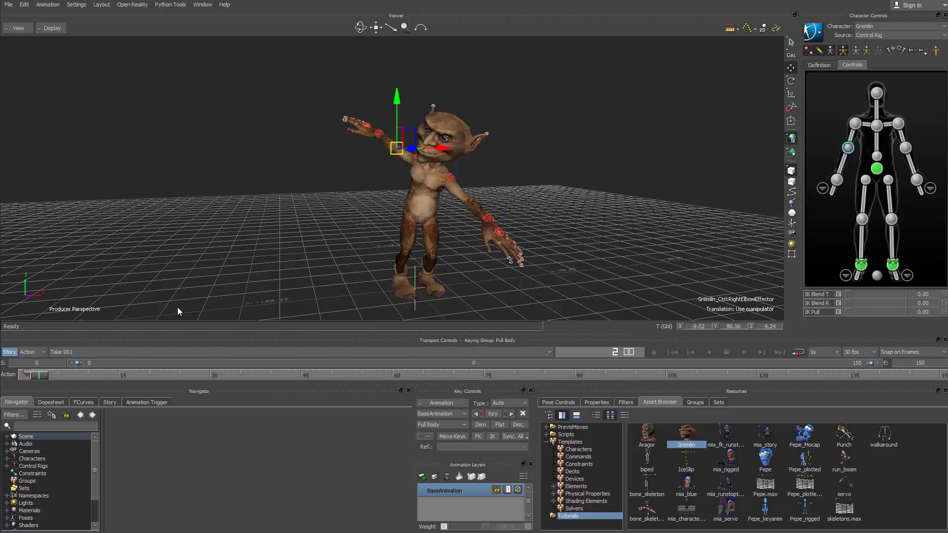
Undo the full-body key and the last pull on the left wrist.
key("ctrl+z")
key("ctrl+z")
left_click_drag(579, 208, 515, 219, "ctrl+shift")
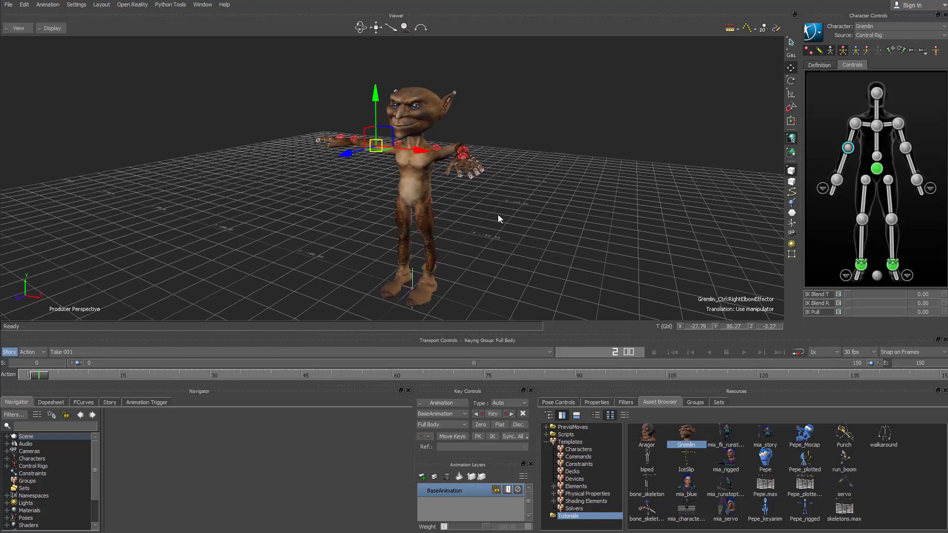
In Body Part mode, move the left wrist effector to about X 38.0, Y 87.8, Z 1.2 and key it at frame 2.
left_click(867, 52)
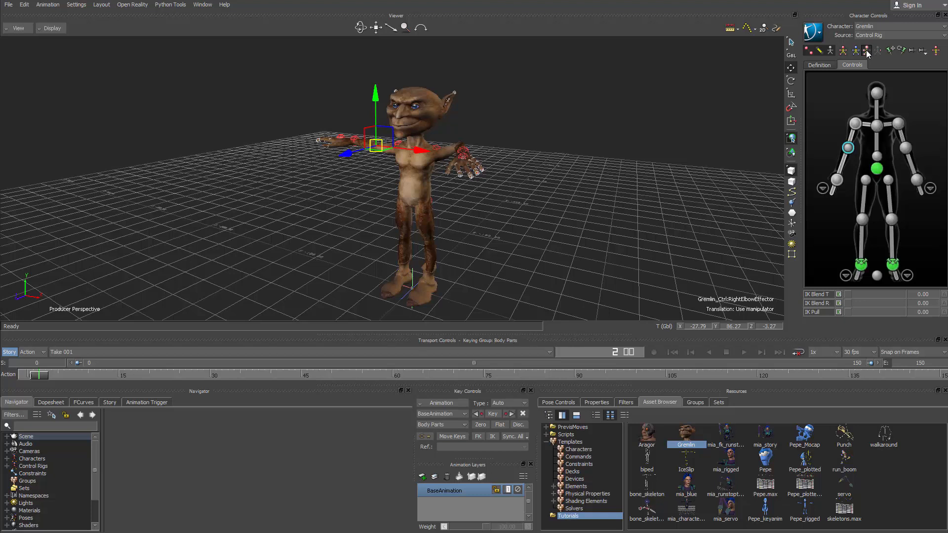
left_click(916, 179)
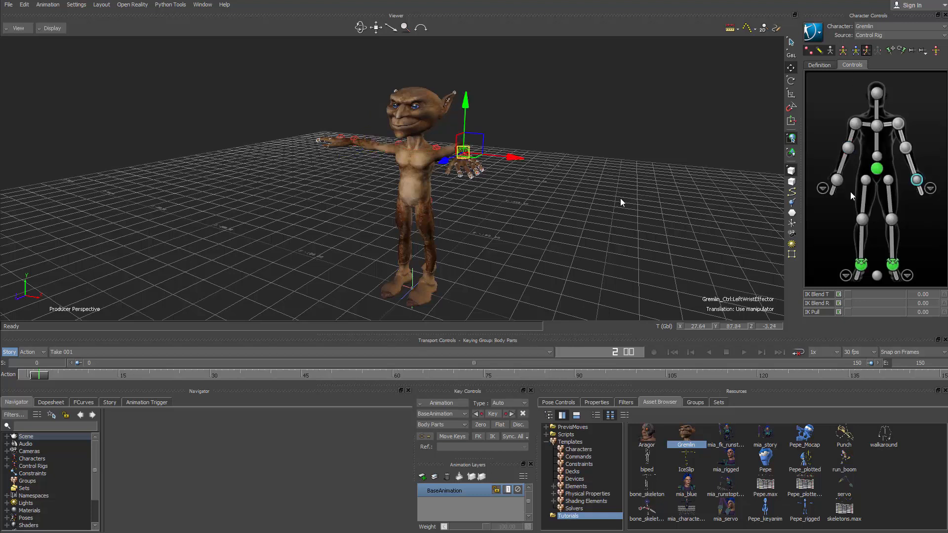
left_click_drag(479, 163, 493, 165)
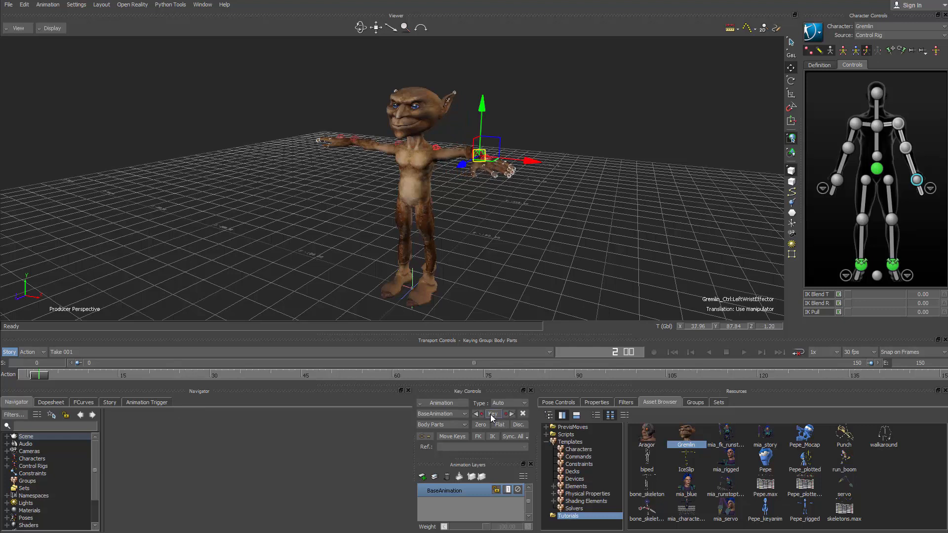
left_click(491, 415)
Go to frame 6 and check the timeline keys of the left elbow, left shoulder and chest effectors.
left_click_drag(42, 376, 63, 375)
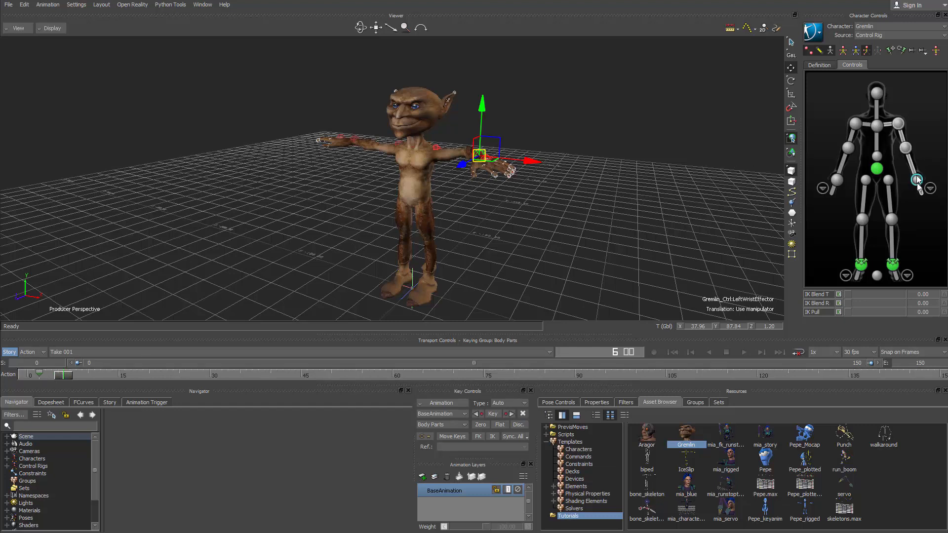
left_click(906, 148)
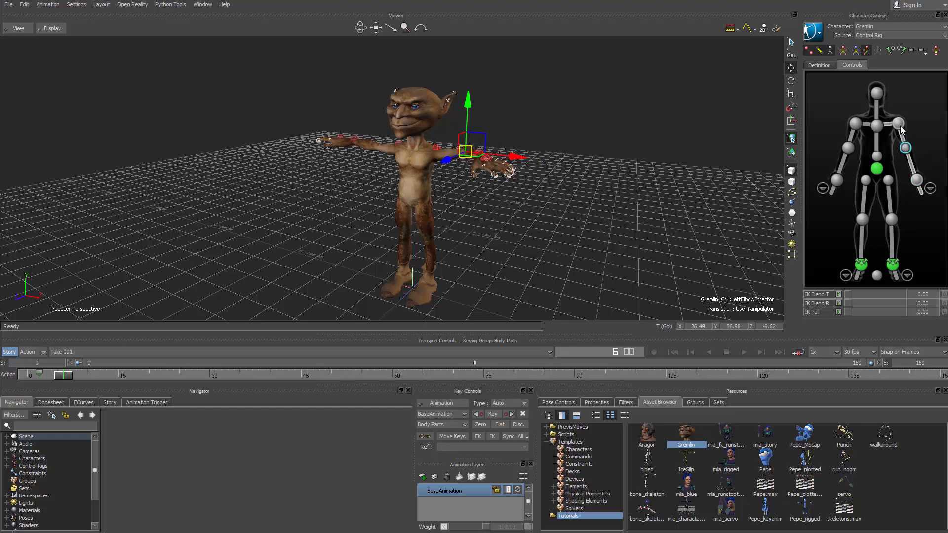
left_click(899, 124)
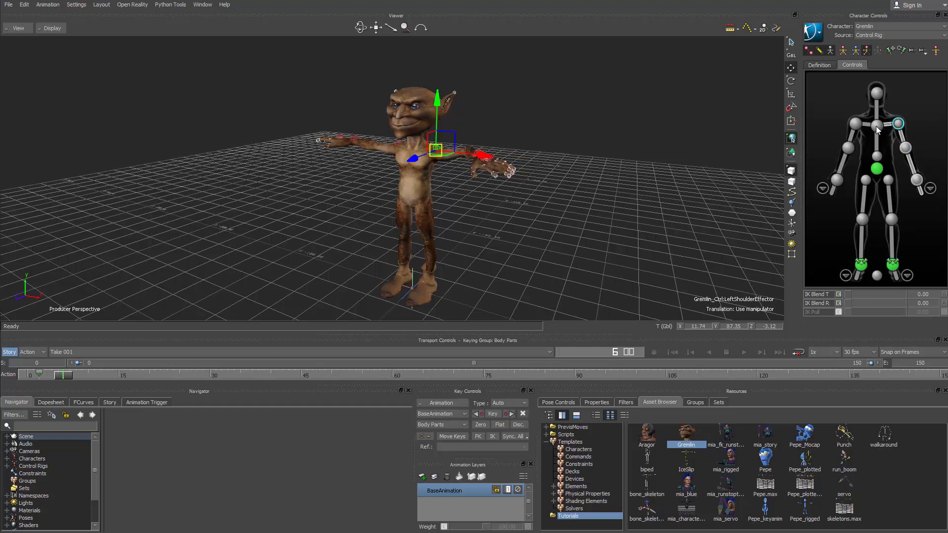
left_click(876, 125)
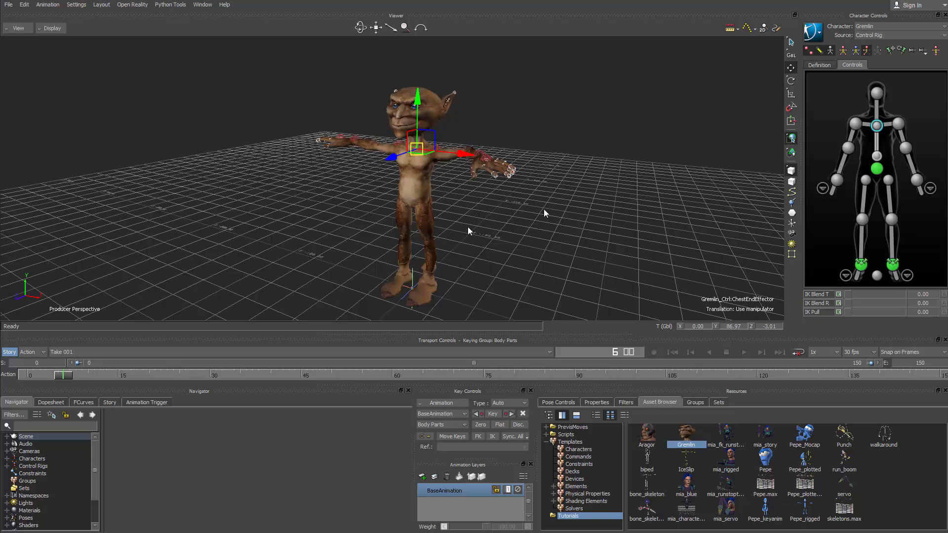
Compare the chest effector's timeline keys in Full Body mode and in Body Part mode.
left_click_drag(484, 259, 438, 209, "ctrl+shift")
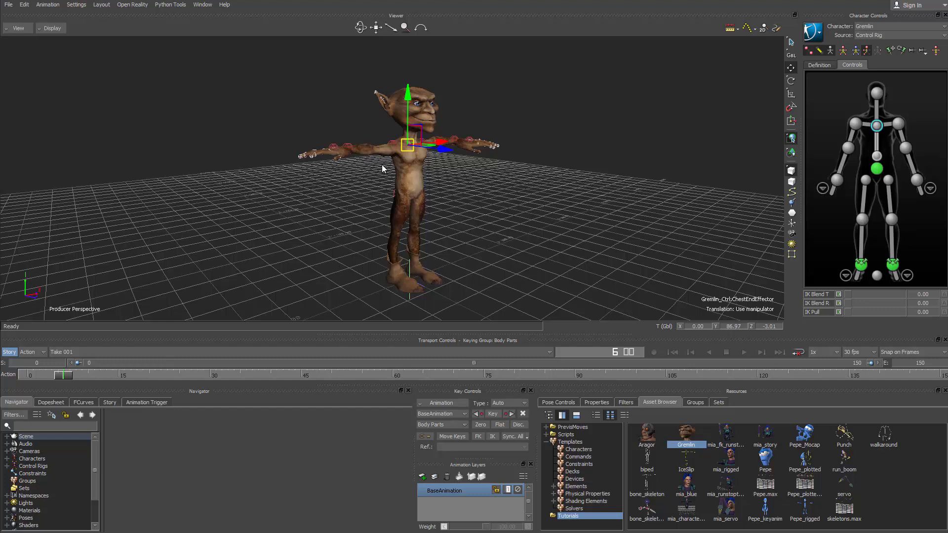
left_click(841, 52)
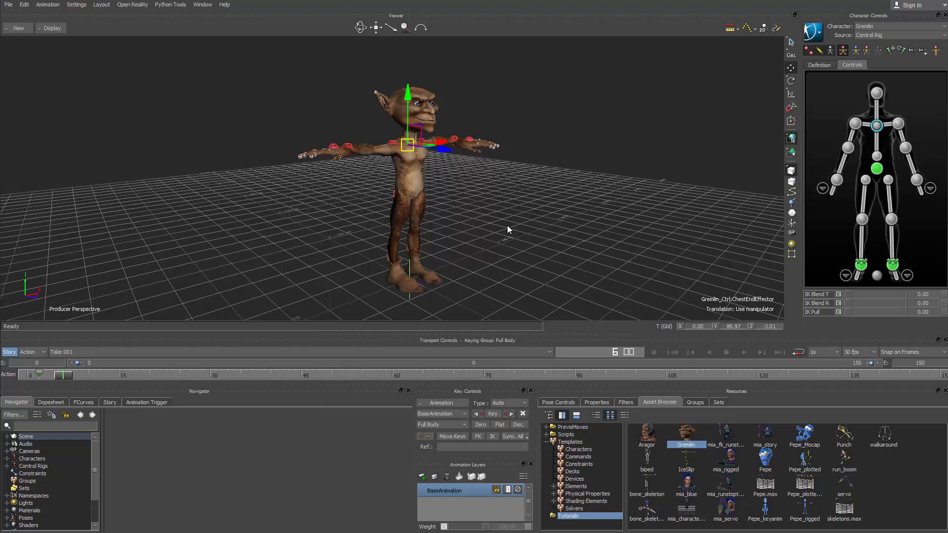
left_click(867, 51)
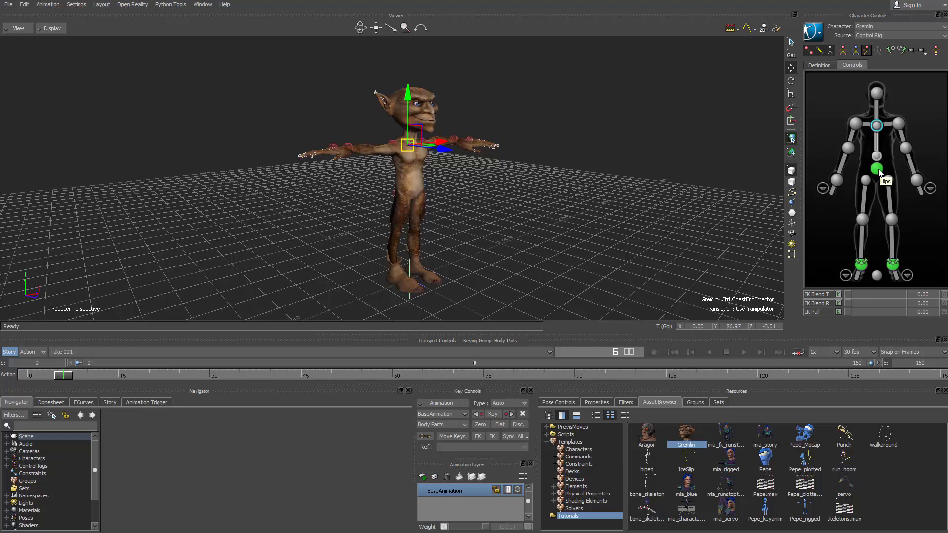
left_click_drag(558, 233, 545, 232, "ctrl+shift")
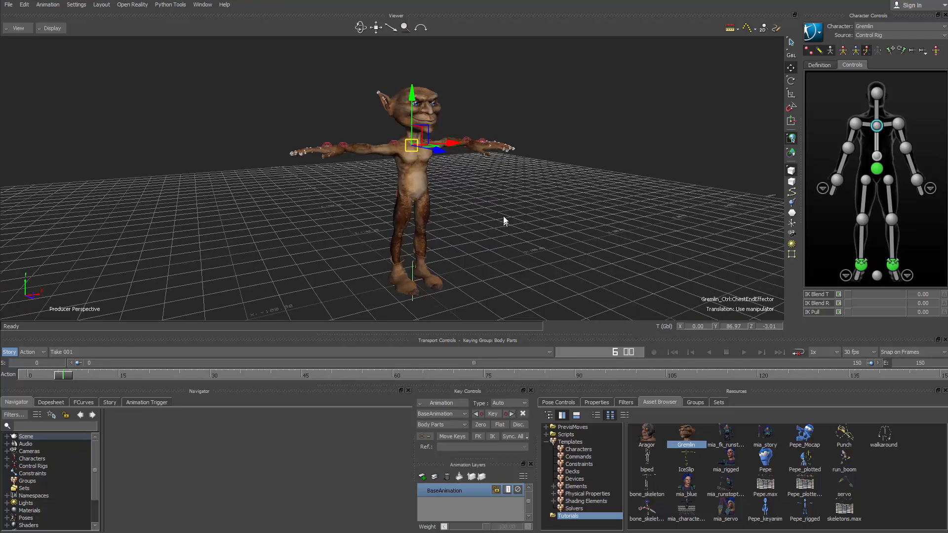
left_click_drag(520, 203, 456, 216, "ctrl+shift")
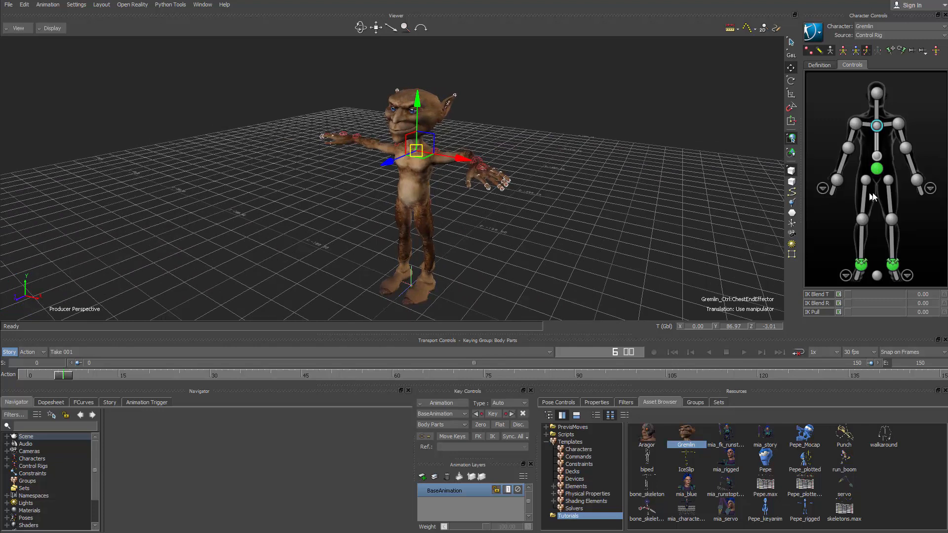
Move the left wrist effector forward to about X 37.7, Y 87.8, Z 5.4 at frame 6.
left_click(916, 180)
left_click_drag(509, 204, 534, 210, "ctrl")
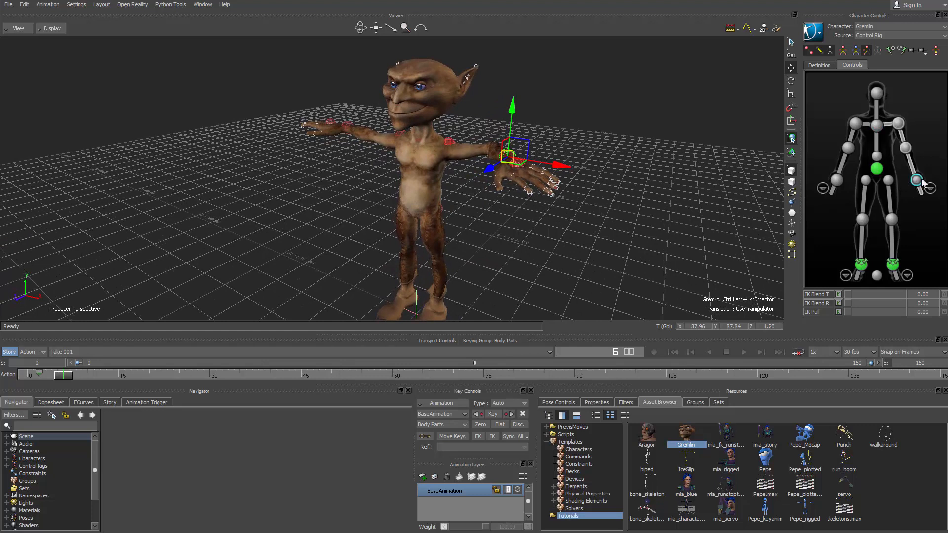
mouse_move(511, 172)
left_mouse_down()
mouse_move(497, 174)
mouse_move(533, 170)
mouse_move(497, 173)
mouse_move(536, 169)
mouse_move(495, 174)
mouse_move(514, 168)
left_mouse_up()
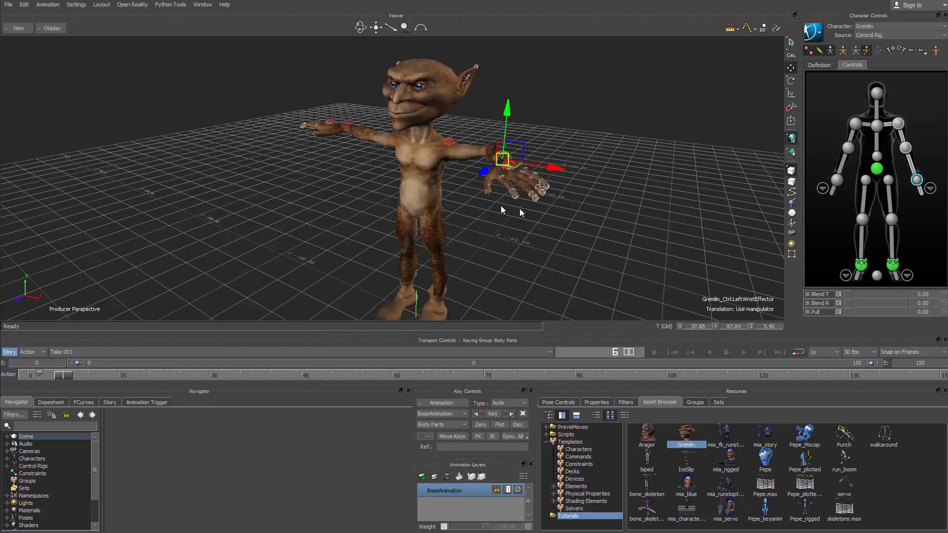
Rotate the left shoulder effector downward about Z to about -5.8 degrees.
left_click(448, 145)
left_click(791, 80)
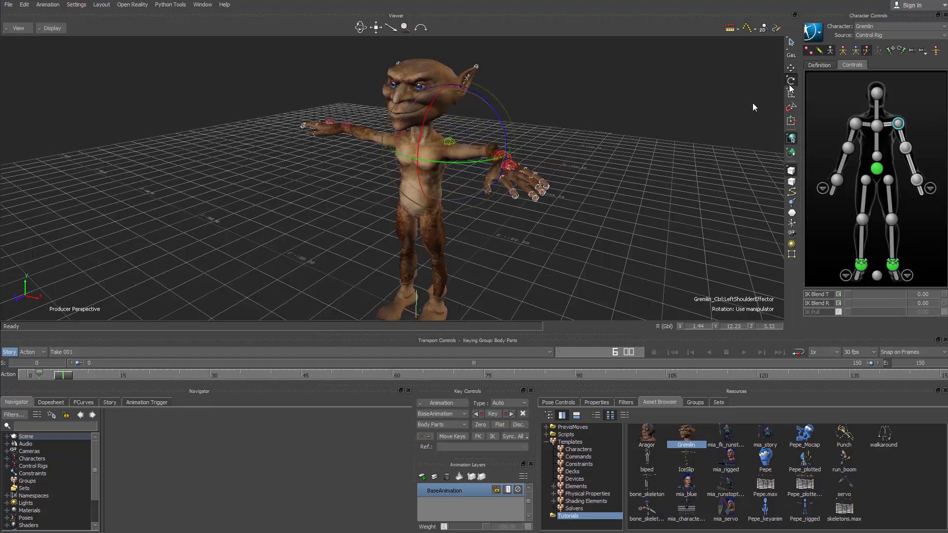
mouse_move(500, 118)
left_mouse_down()
mouse_move(488, 109)
mouse_move(498, 187)
mouse_move(484, 119)
mouse_move(499, 141)
mouse_move(499, 177)
mouse_move(498, 126)
left_mouse_up()
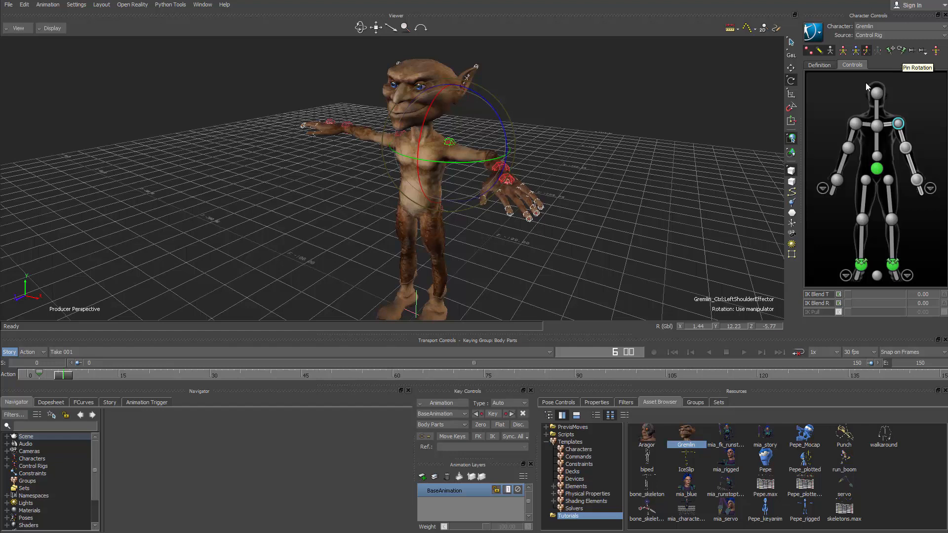
Pin the left wrist effector's translation and rotation, and rotate the hips effector about Z to about 5.3 degrees in Body Part mode.
left_click(916, 182)
left_click_drag(617, 229, 641, 227, "ctrl+shift")
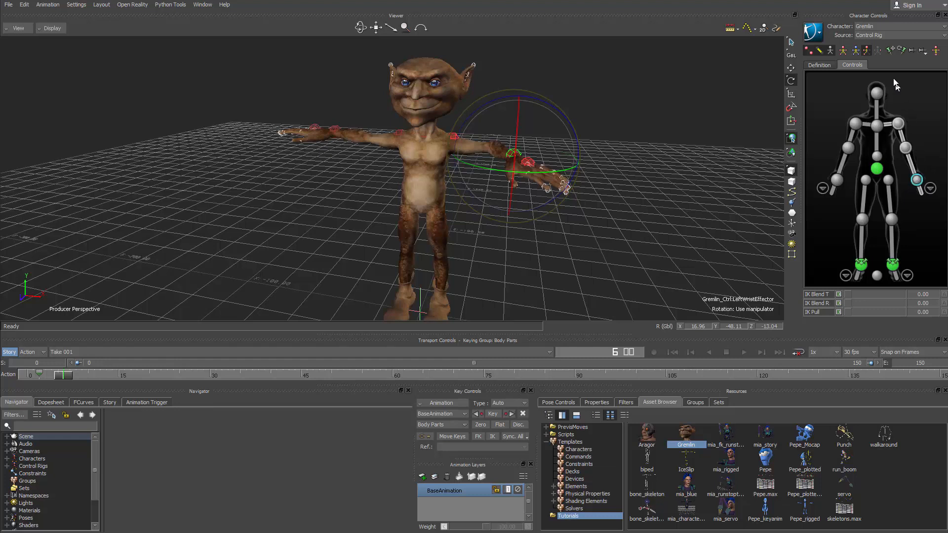
left_click(890, 50)
left_click(901, 49)
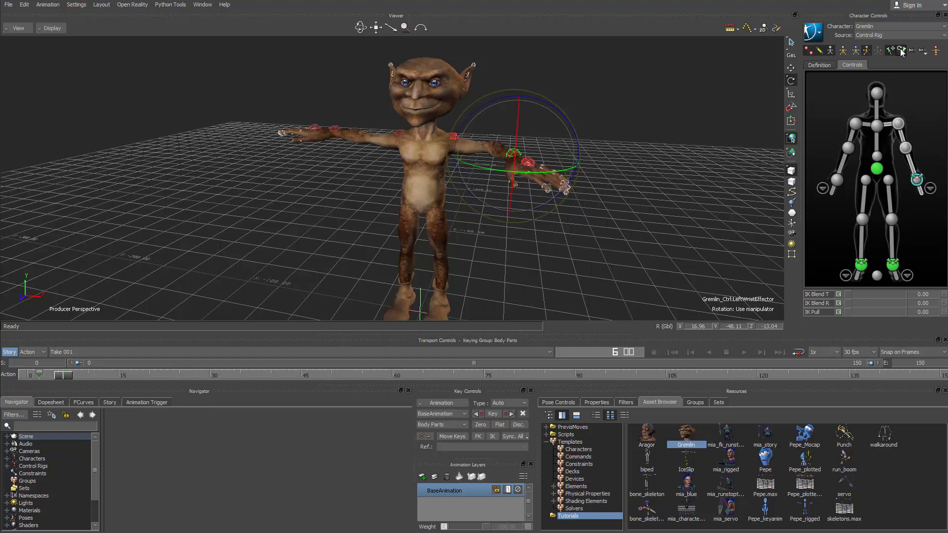
left_click(877, 169)
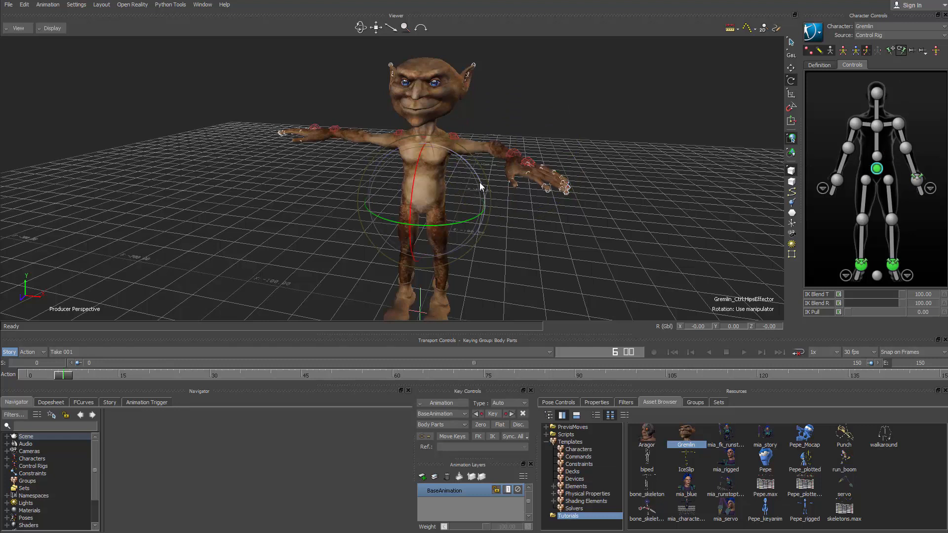
left_click_drag(479, 182, 688, 182)
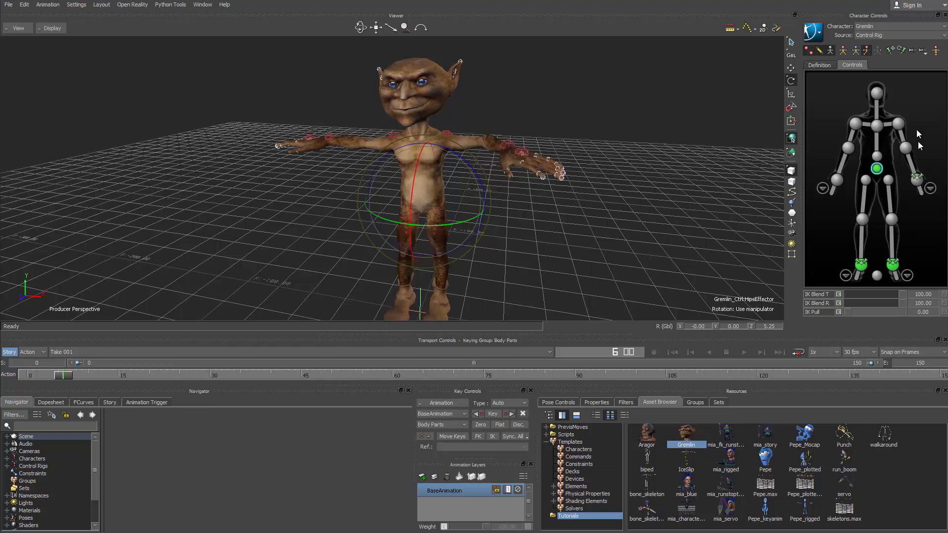
Switch the rig to Full Body mode and rotate the hips effector about Z to about 12.6 degrees.
left_click(917, 179)
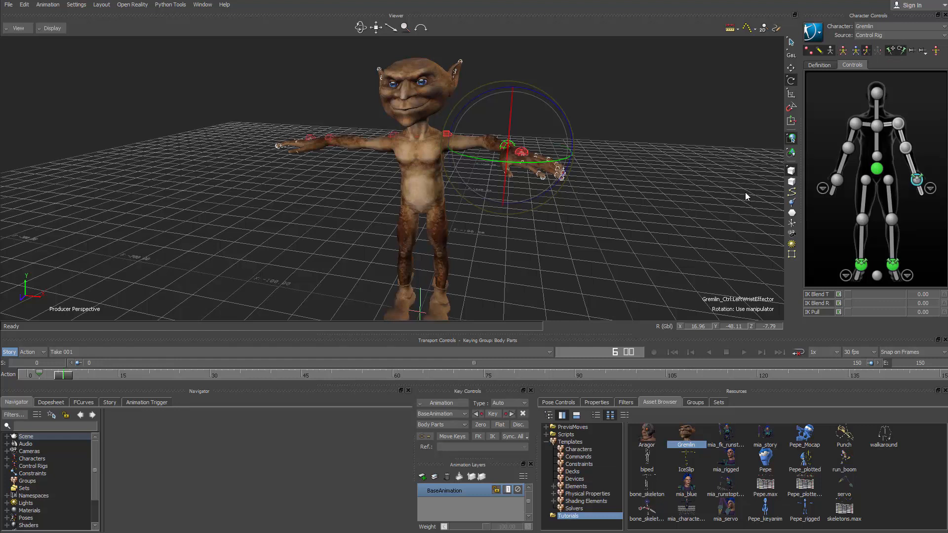
left_click(843, 50)
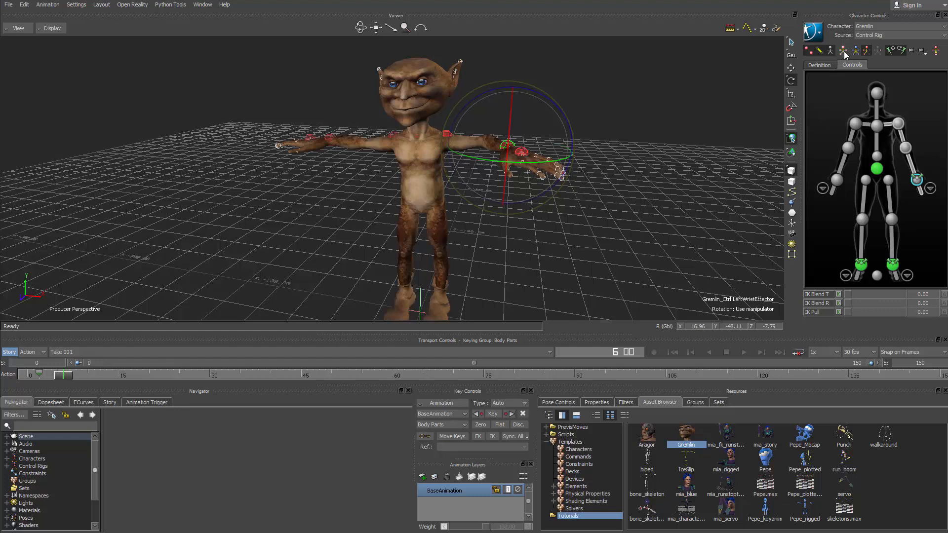
left_click(877, 172)
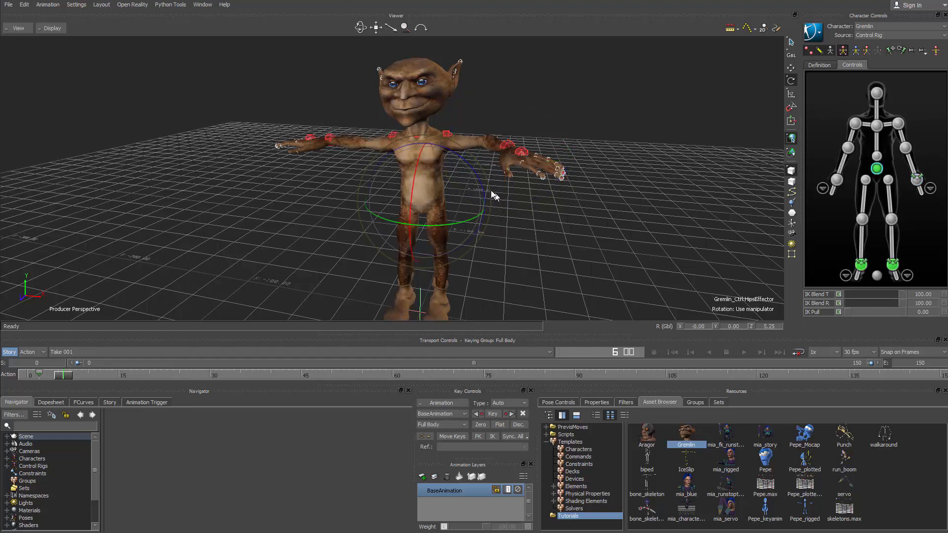
mouse_move(479, 182)
left_mouse_down()
mouse_move(469, 174)
mouse_move(487, 192)
mouse_move(473, 176)
left_mouse_up()
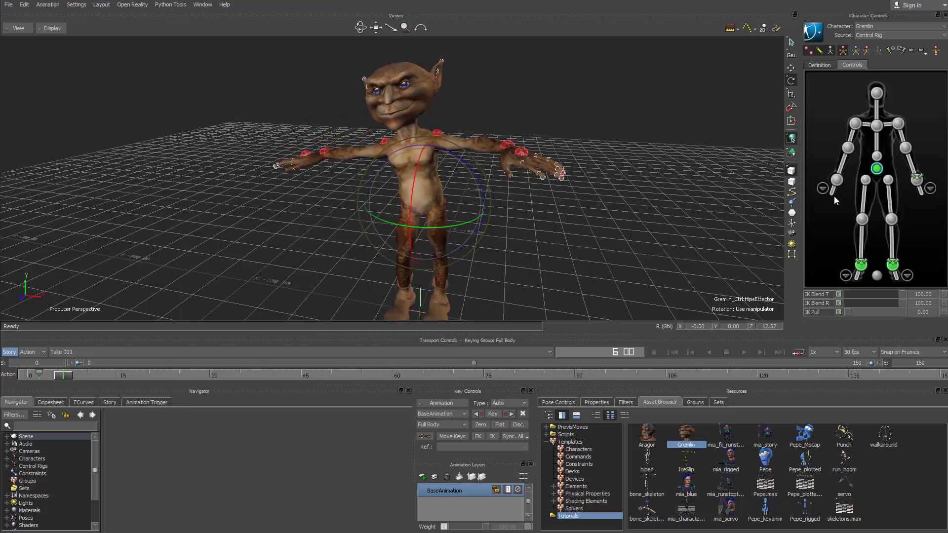
Release the translation and rotation pins on the left wrist effector.
left_click(913, 181)
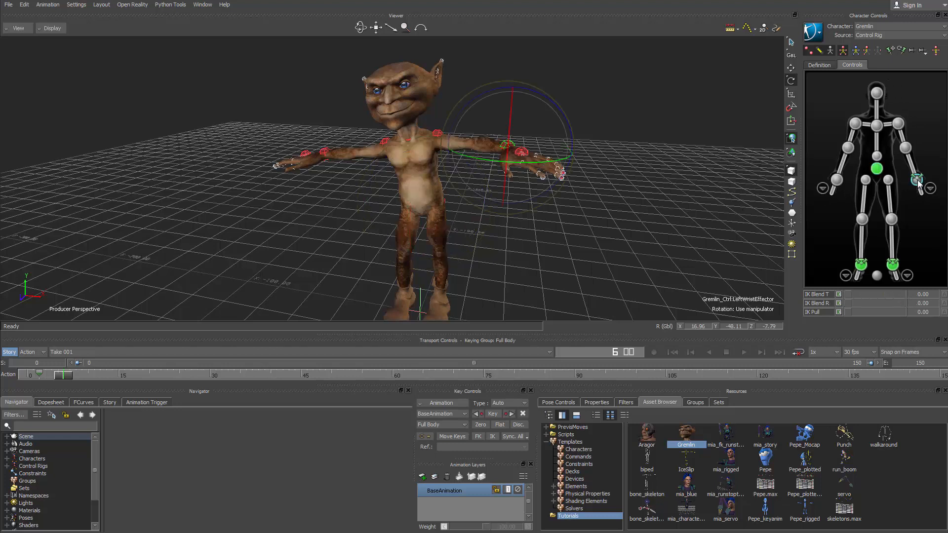
left_click(902, 50)
left_click(899, 53)
Pin the head effector's translation and rotation, and rotate the hips effector about Z to about 1.4 degrees.
left_click(877, 93)
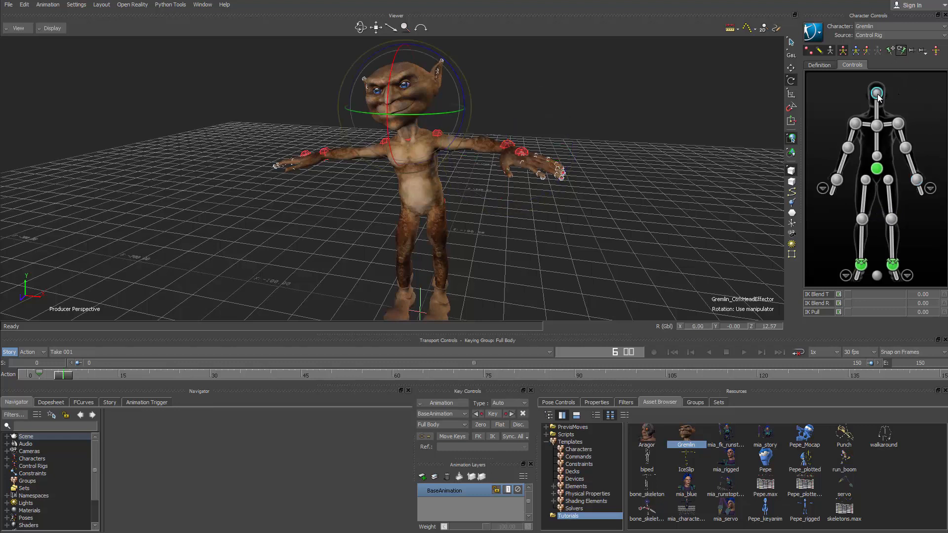
left_click(891, 50)
left_click(900, 49)
left_click(876, 168)
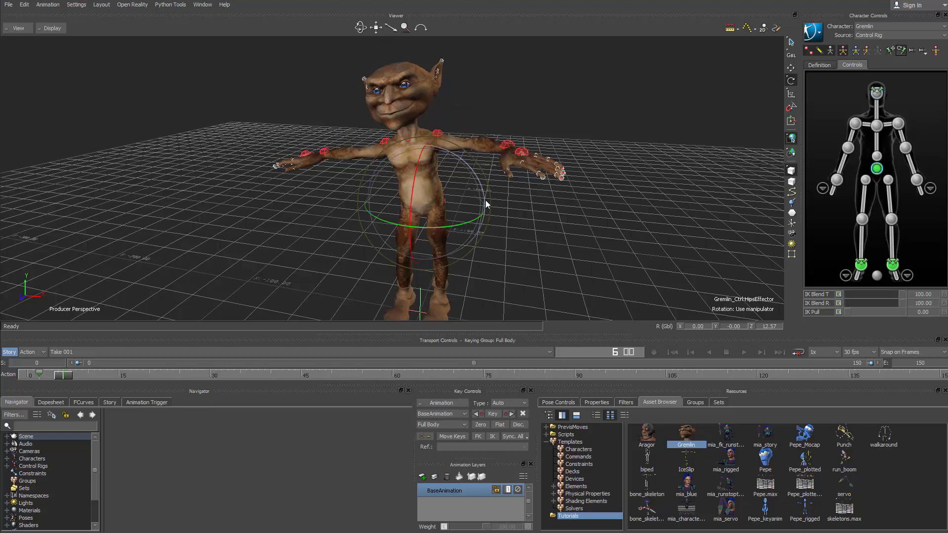
left_click_drag(485, 198, 495, 231)
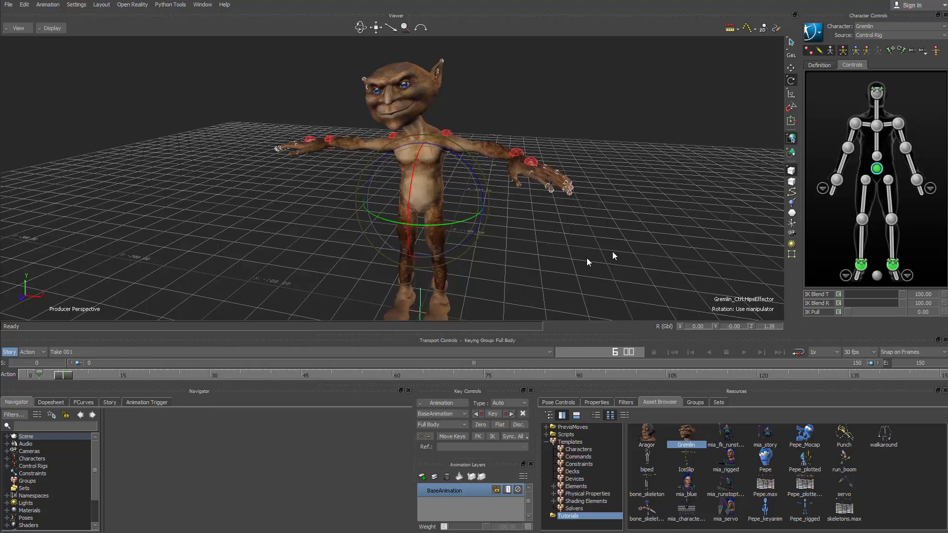
Release only the head effector's translation pin and rotate the hips effector about Z to about 18 degrees.
left_click(873, 96)
left_click(890, 50)
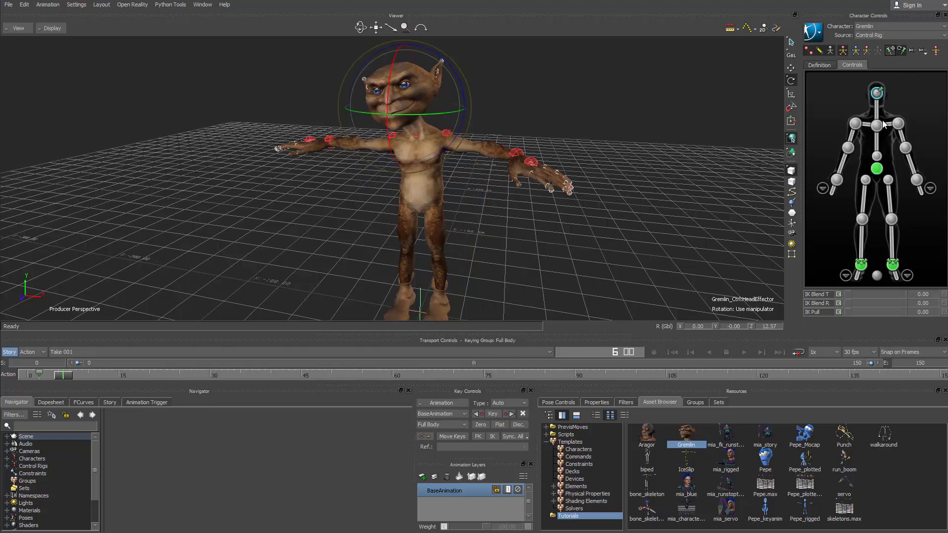
left_click(877, 170)
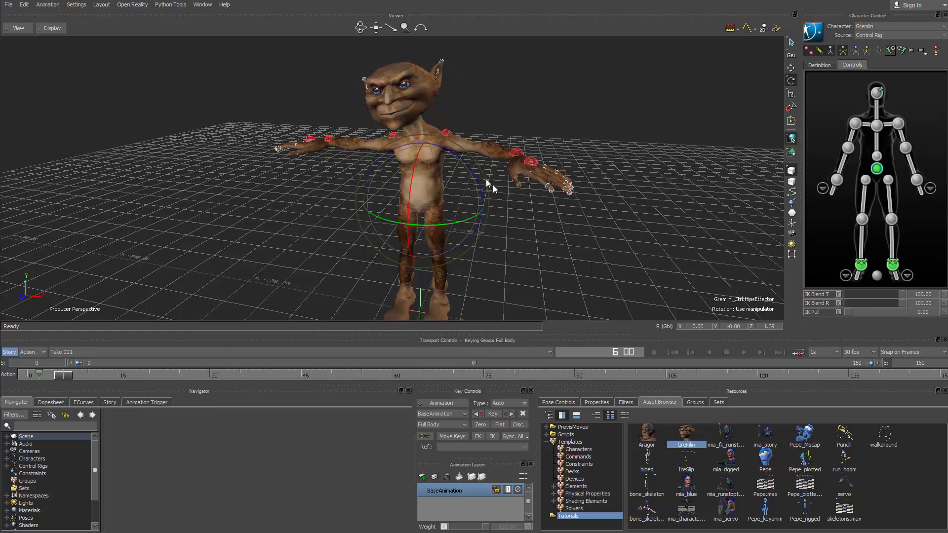
mouse_move(476, 174)
left_mouse_down()
mouse_move(483, 184)
mouse_move(463, 166)
mouse_move(474, 191)
mouse_move(452, 170)
mouse_move(470, 192)
mouse_move(457, 177)
left_mouse_up()
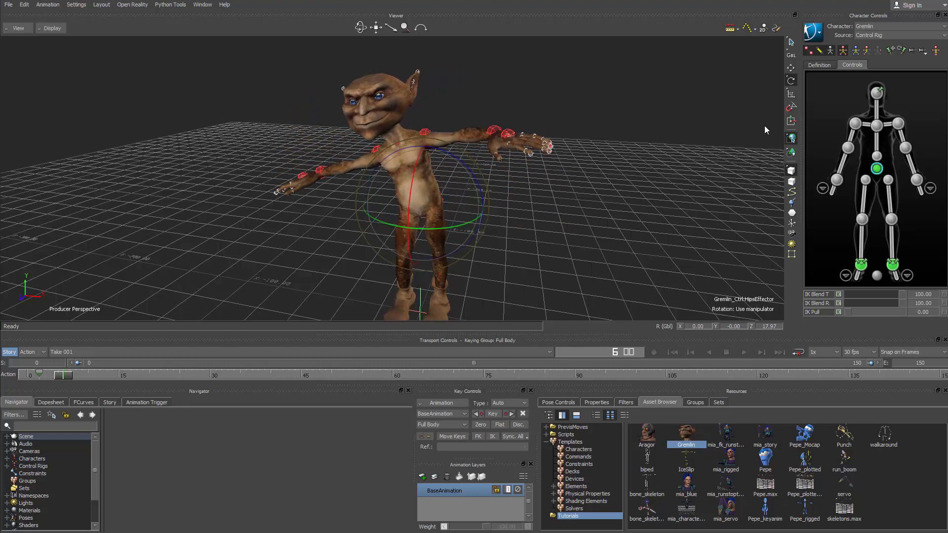
Pin the head effector's translation again and move the hips effector slightly upward to about Y 55.4.
left_click(877, 93)
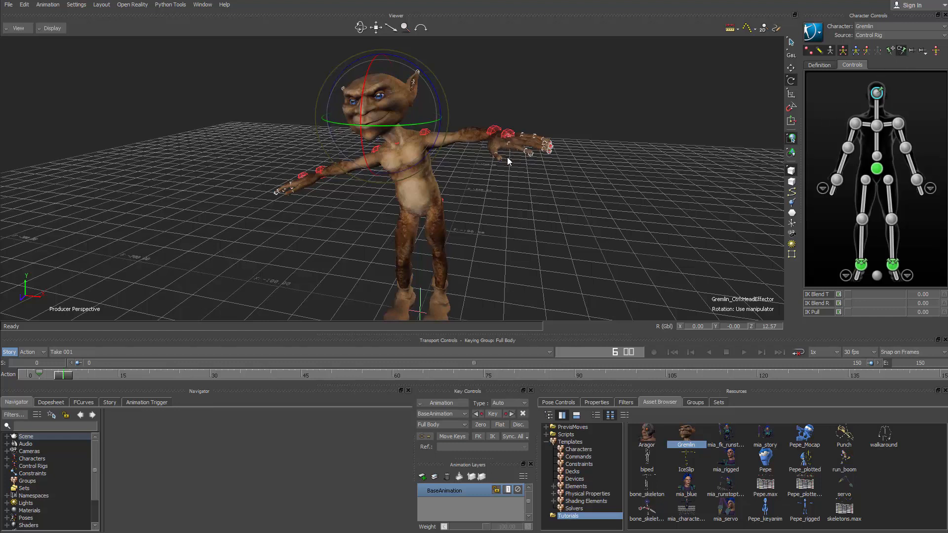
left_click(890, 50)
left_click_drag(585, 273, 566, 214, "shift")
left_click(892, 265)
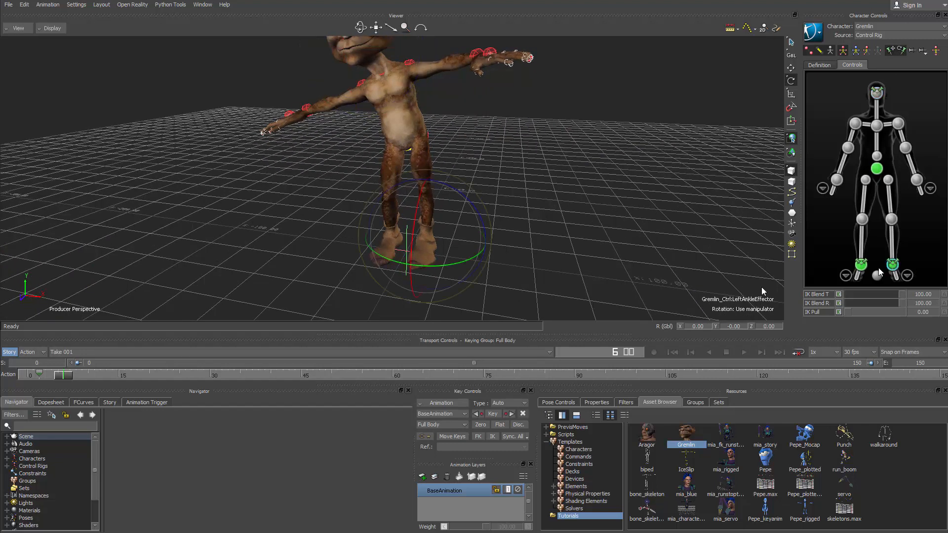
left_click(876, 168)
left_click_drag(688, 215, 593, 229)
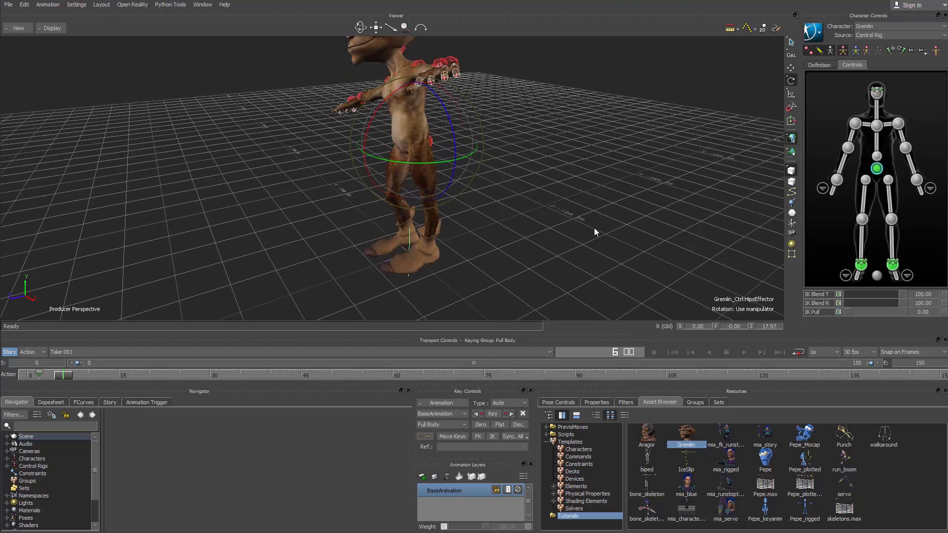
key("t")
mouse_move(419, 147)
left_mouse_down()
mouse_move(407, 189)
mouse_move(426, 175)
mouse_move(419, 148)
left_mouse_up()
Release the head effector's translation and rotation pins and move the hips effector vertically to about Y 54.5.
left_click(877, 91)
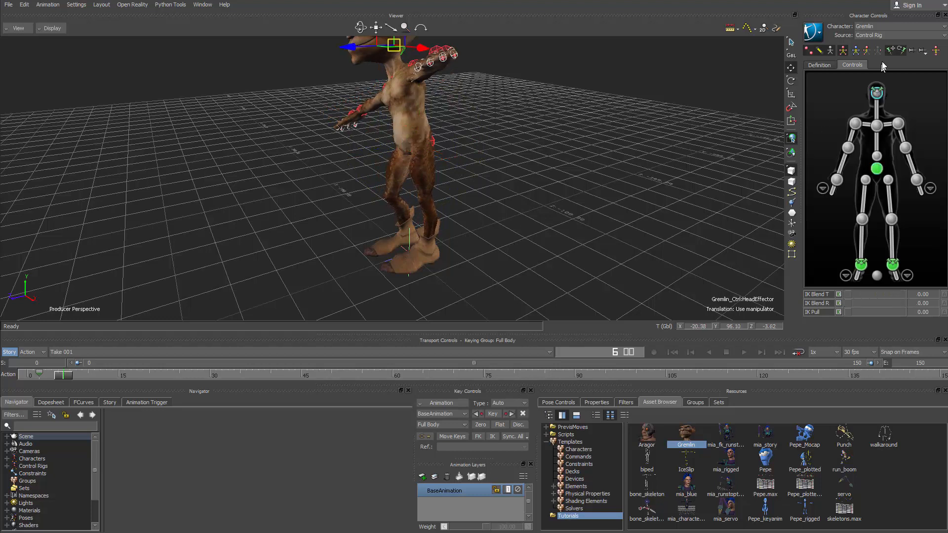
left_click(902, 50)
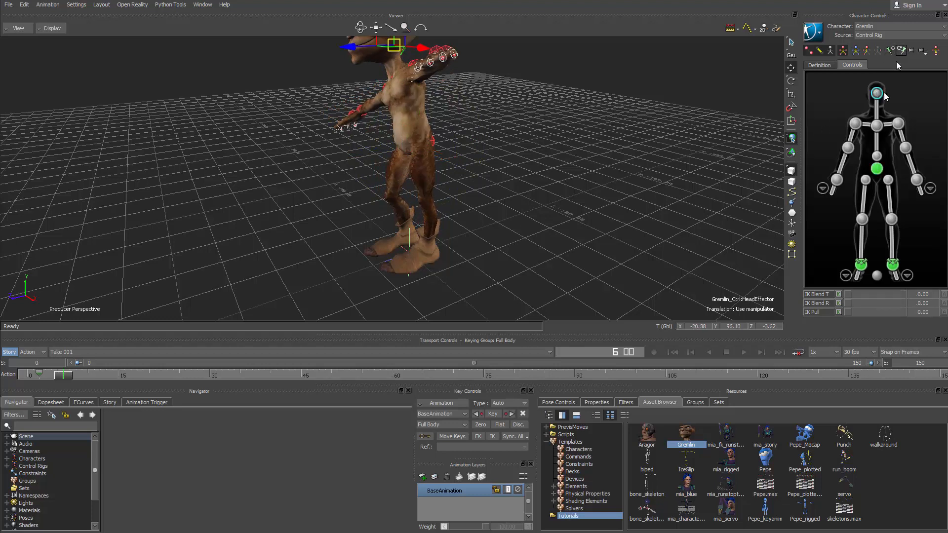
left_click(876, 168)
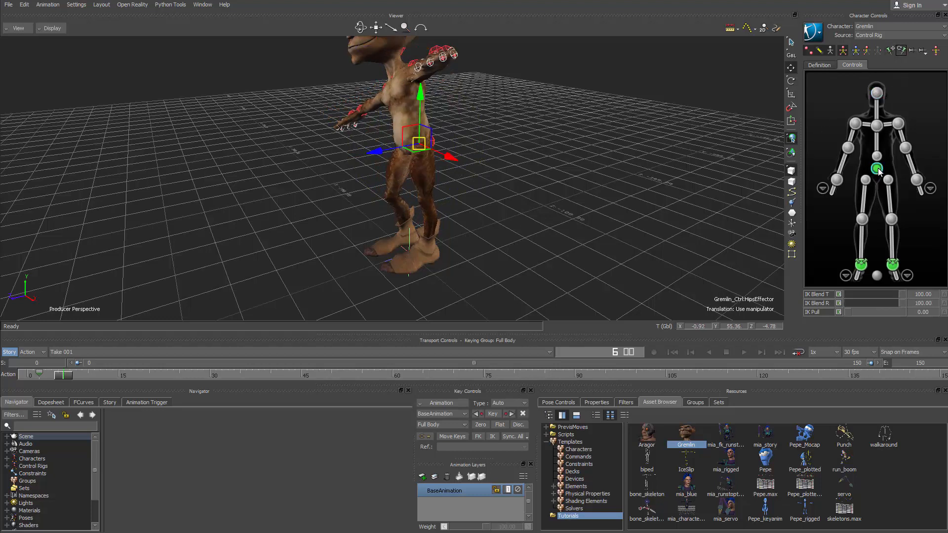
mouse_move(422, 108)
left_mouse_down()
mouse_move(422, 79)
mouse_move(420, 140)
mouse_move(426, 84)
mouse_move(423, 122)
mouse_move(421, 91)
left_mouse_up()
left_click_drag(501, 150, 528, 194, "ctrl+shift")
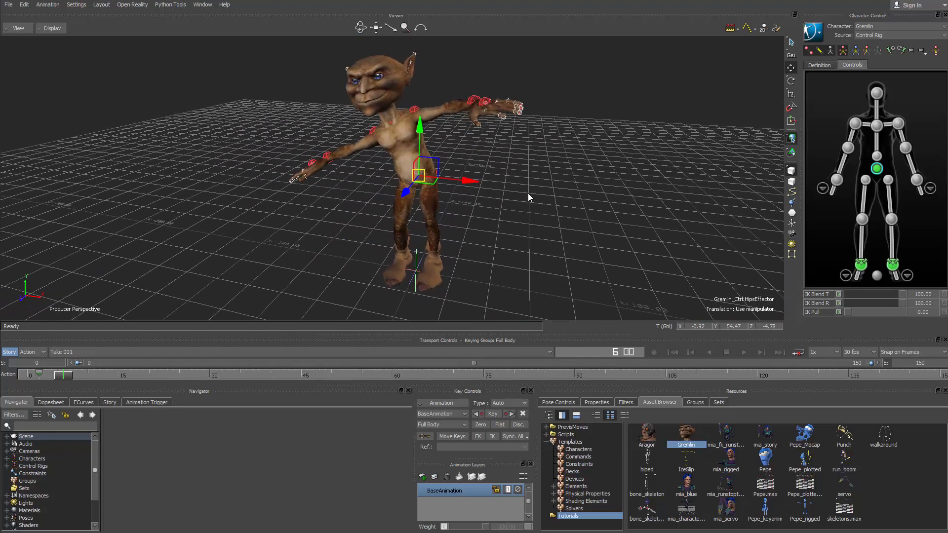